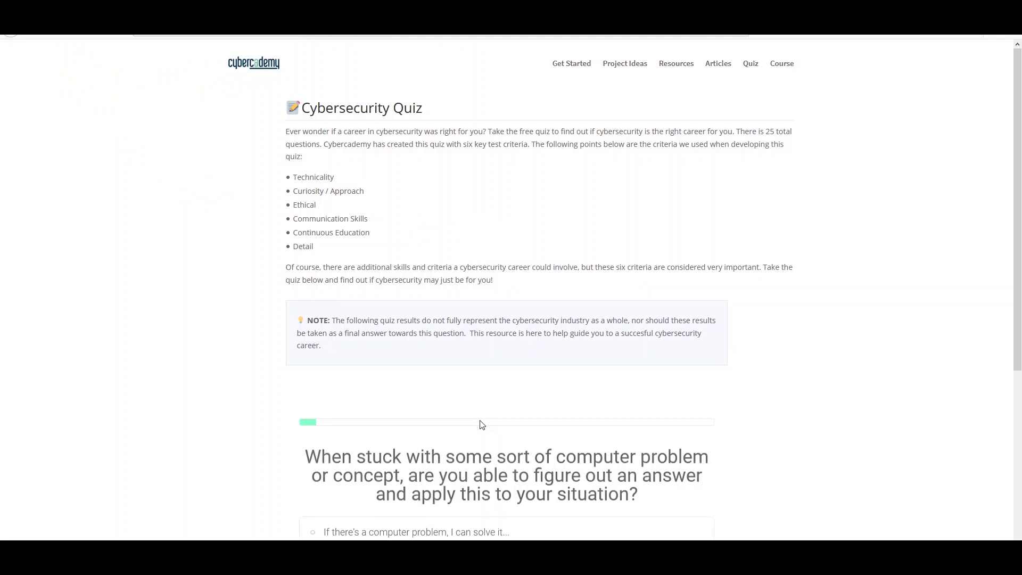
- Answer the first four Cybersecurity Quiz questions on solving computer problems, analyzing how things work, troubleshooting, and applying technical knowledge
scroll(481, 423, down, 2)
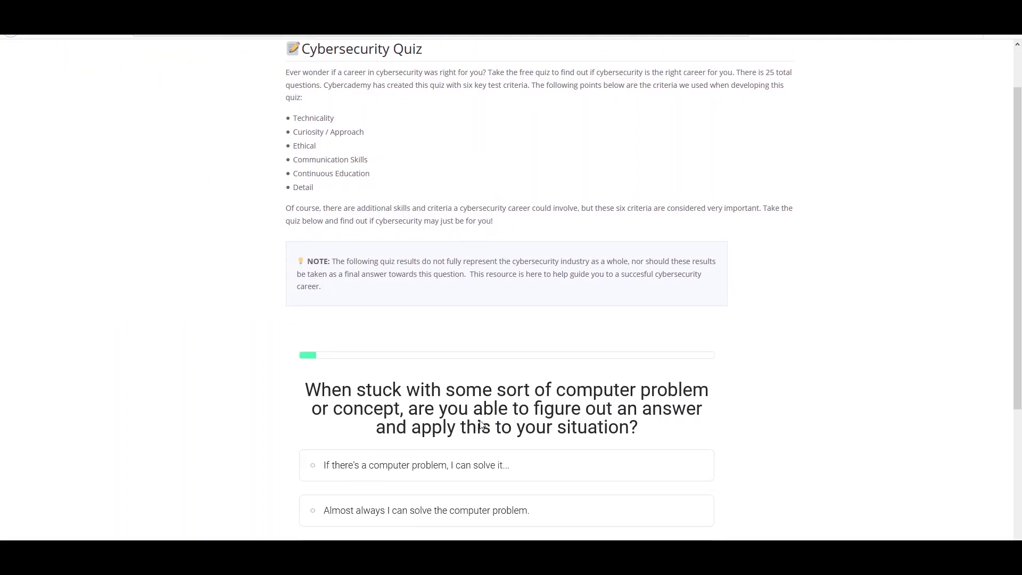
scroll(481, 425, down, 3)
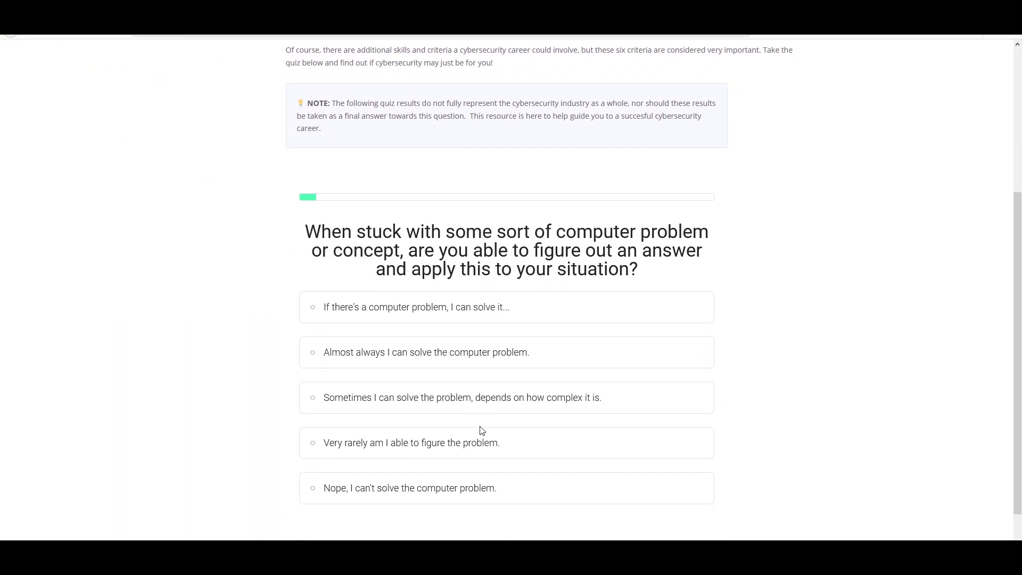
click(478, 414)
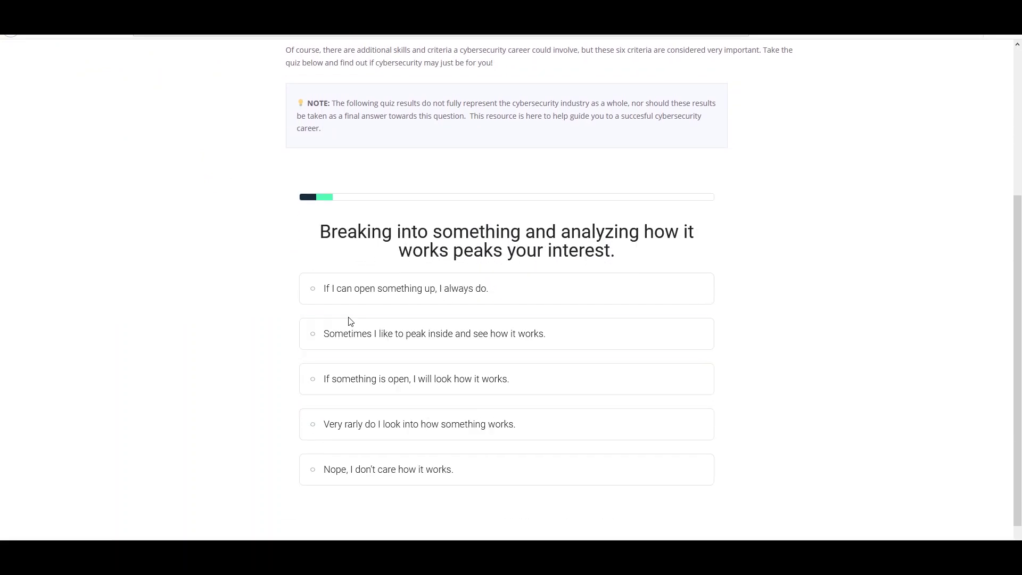
click(423, 348)
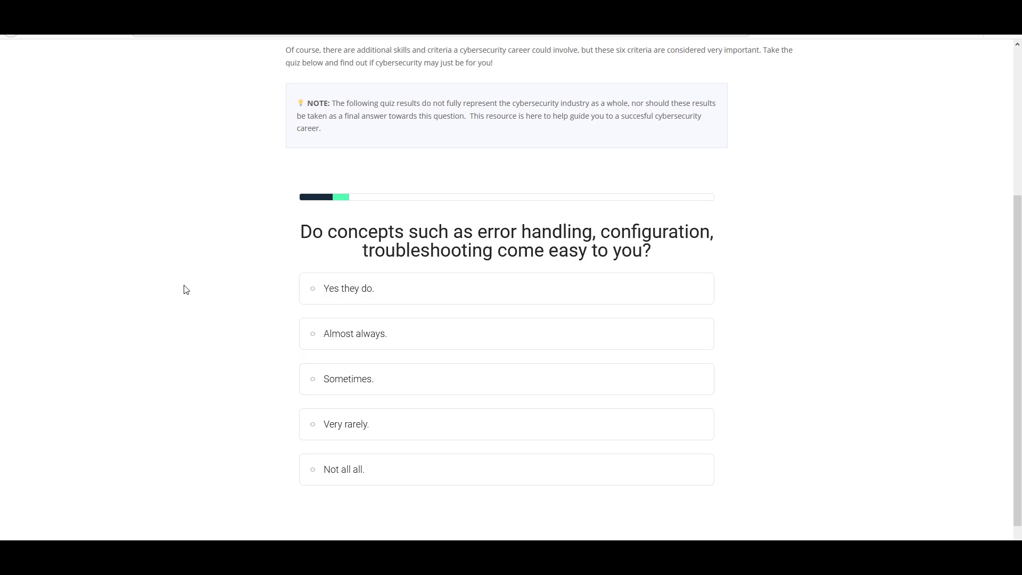
click(375, 339)
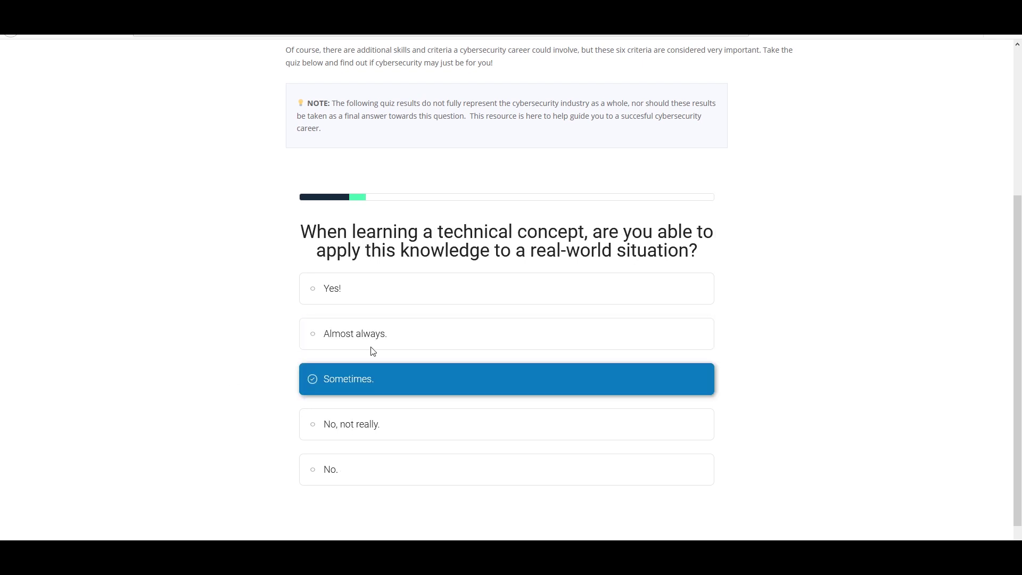
click(450, 301)
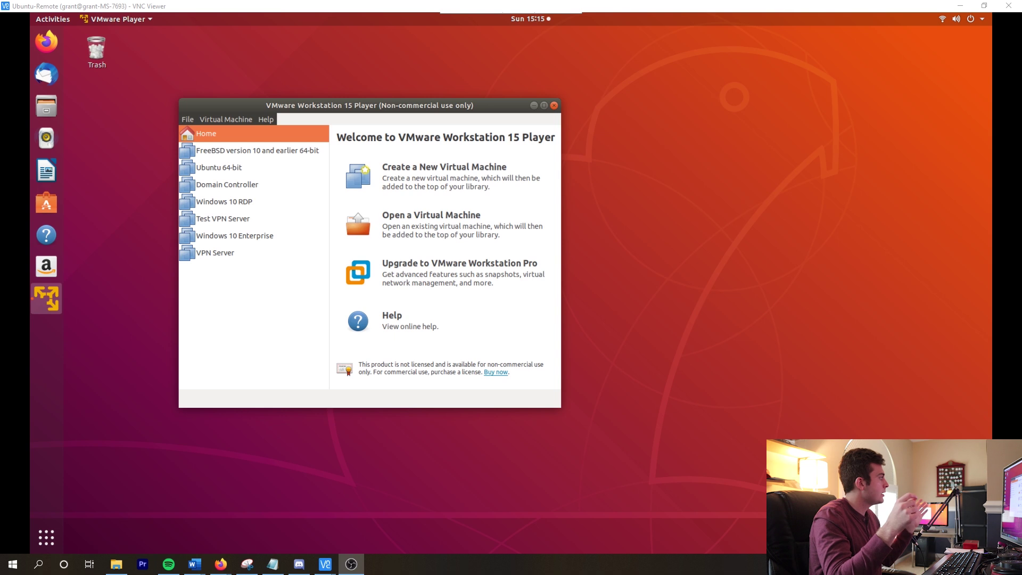
- Open the Ubuntu 64-bit virtual machine from the VMware Workstation Player library and maximize its window
drag(251, 108, 406, 127)
click(380, 189)
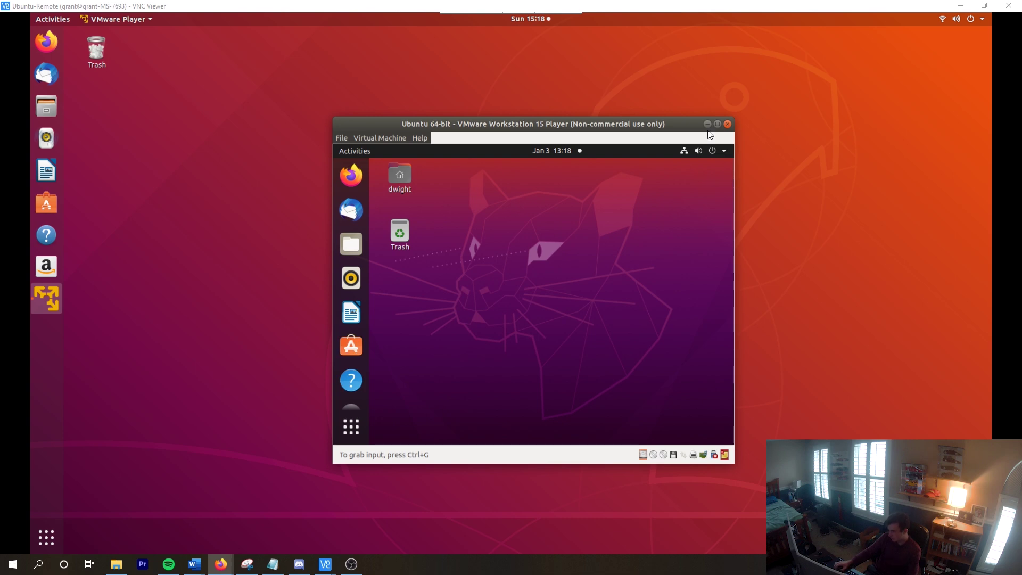
click(717, 124)
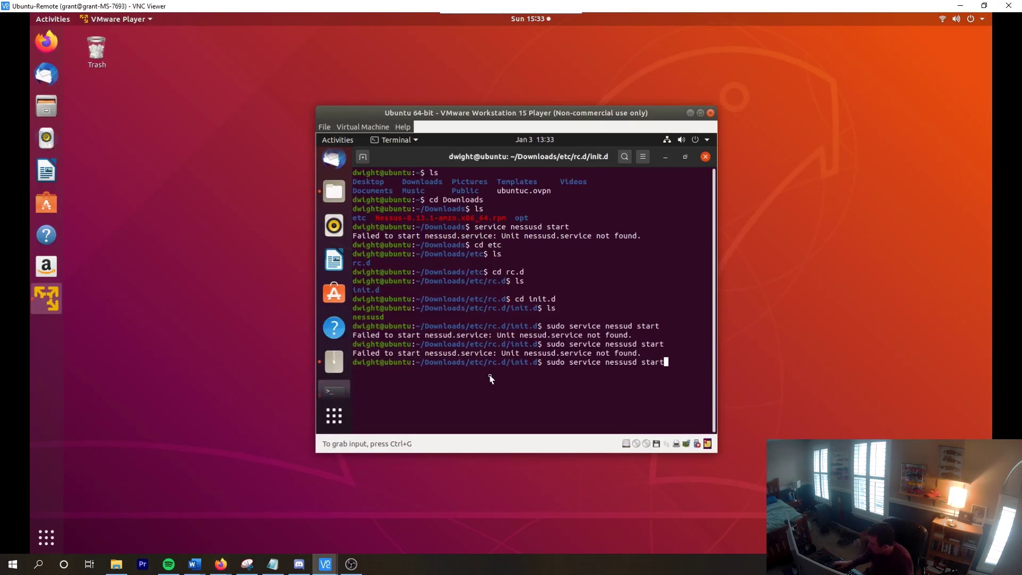
- Try to start the Nessus service from the terminal with sudo service nessusd start
text(start)
key(Return)
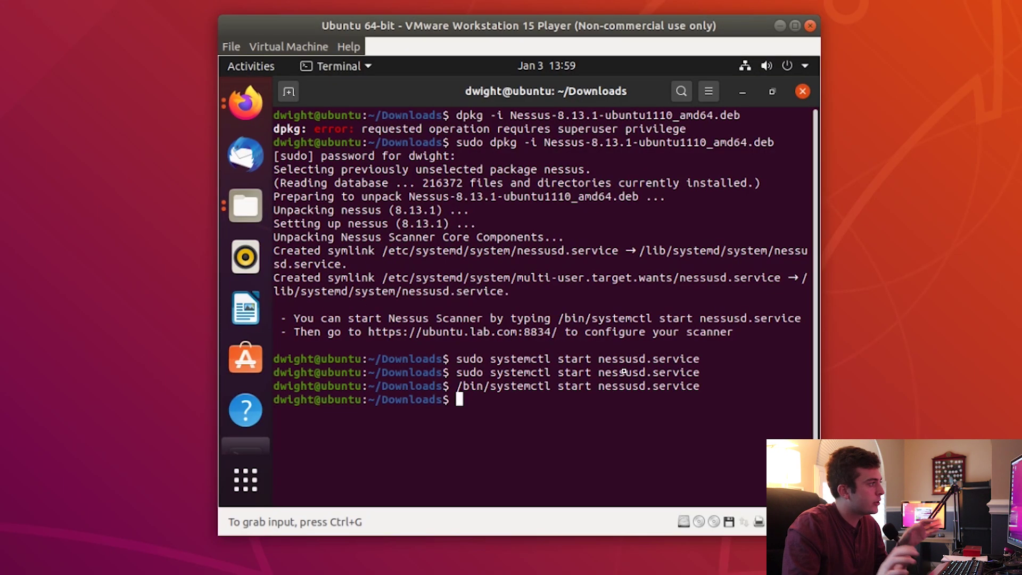
- Bring up the Nessus setup page in Firefox and look at the Nessus Essentials deployment option
click(588, 346)
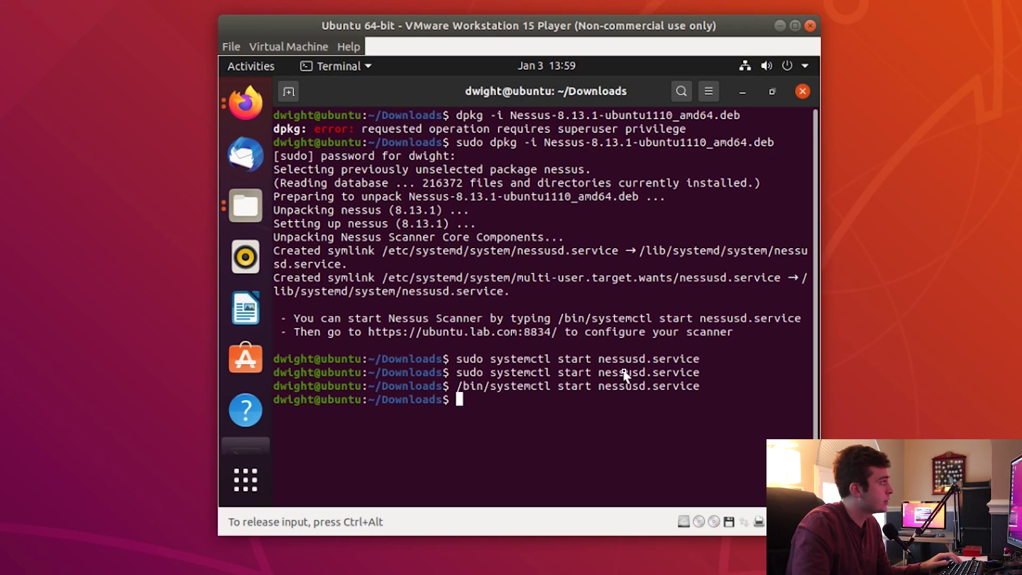
click(248, 103)
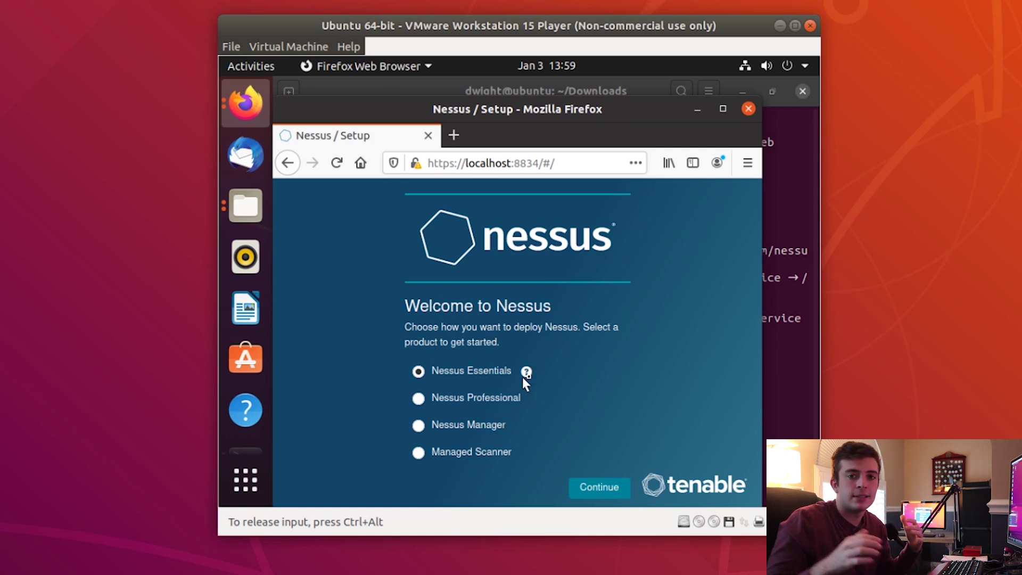
mouse_move(524, 377)
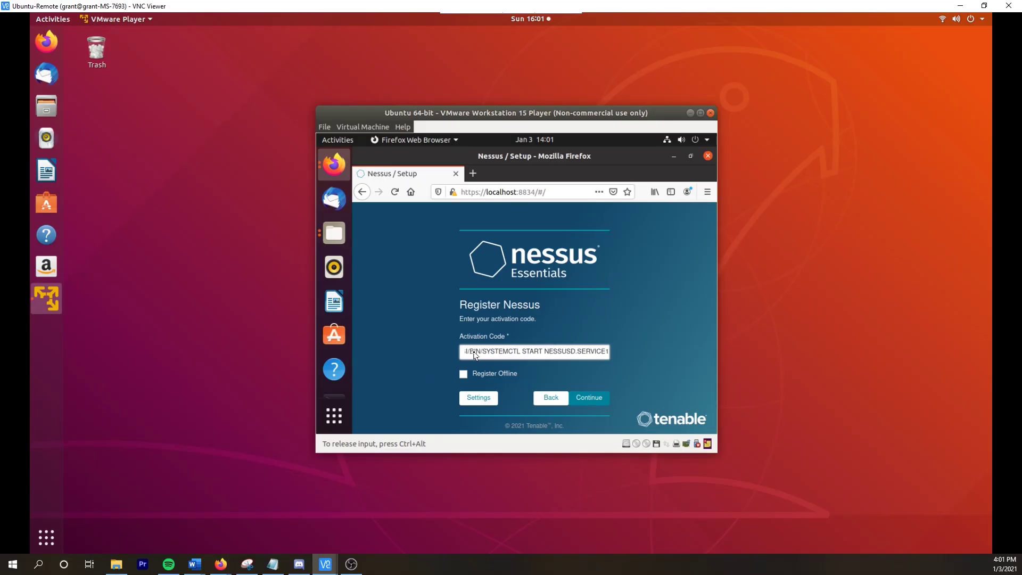
- Clear the wrongly pasted text from the Activation Code field and enter the Nessus Essentials activation code
key(BackSpace)
key(BackSpace)
key(BackSpace)
key(BackSpace)
key(BackSpace)
key(BackSpace)
key(BackSpace)
key(BackSpace)
key(BackSpace)
key(BackSpace)
key(BackSpace)
key(BackSpace)
key(BackSpace)
key(BackSpace)
key(BackSpace)
key(BackSpace)
key(BackSpace)
key(BackSpace)
key(BackSpace)
key(BackSpace)
text(XX-XXXX-XXXX-XXXX-XXXX)
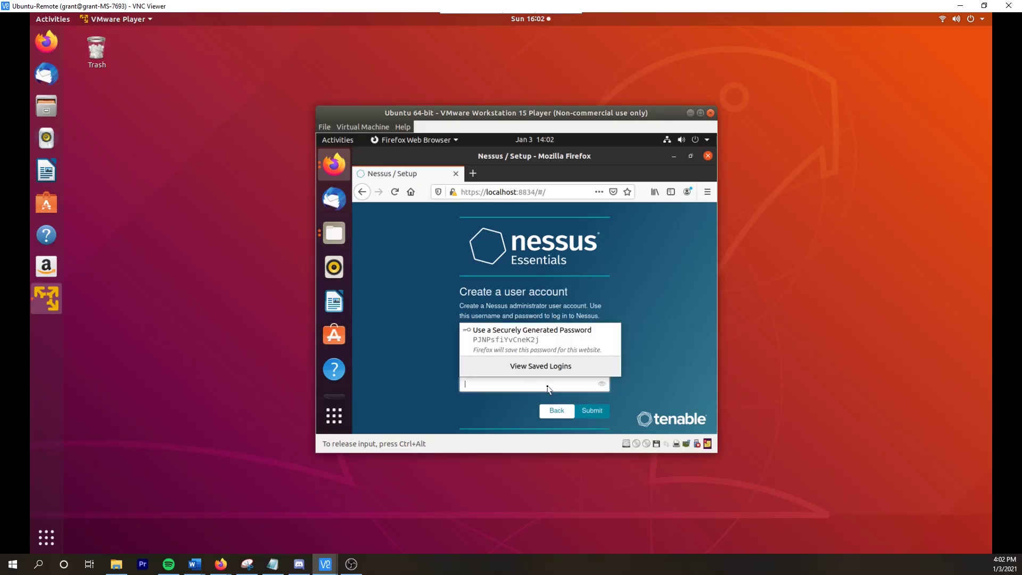
- Sign in to Nessus Essentials with the filled-in administrator credentials
click(598, 294)
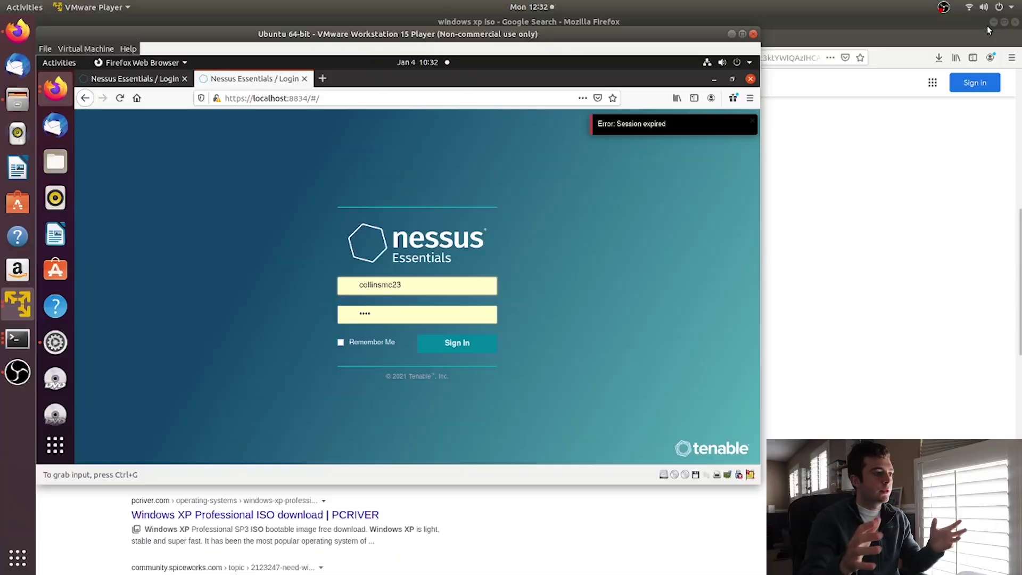
click(515, 266)
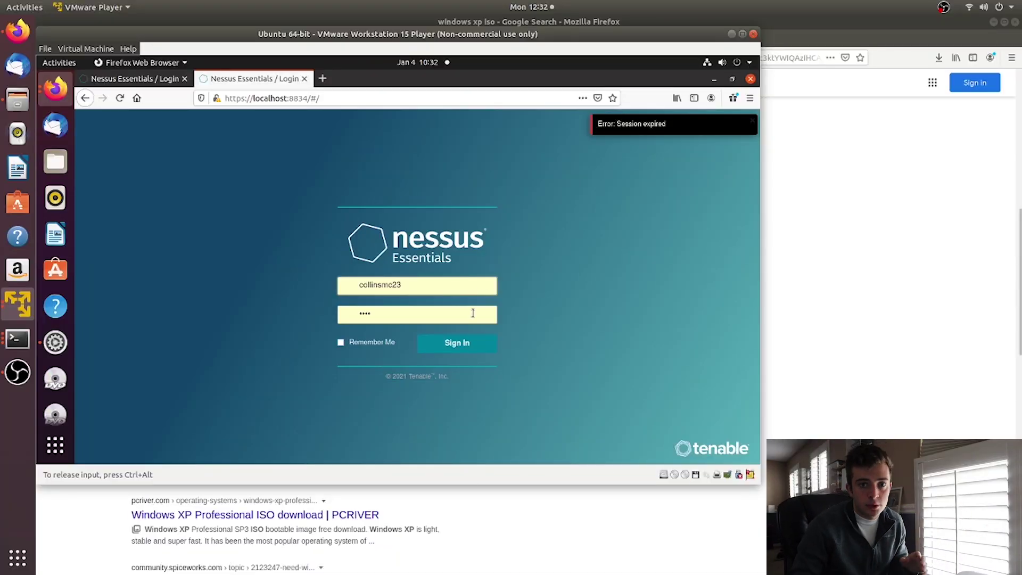
click(469, 347)
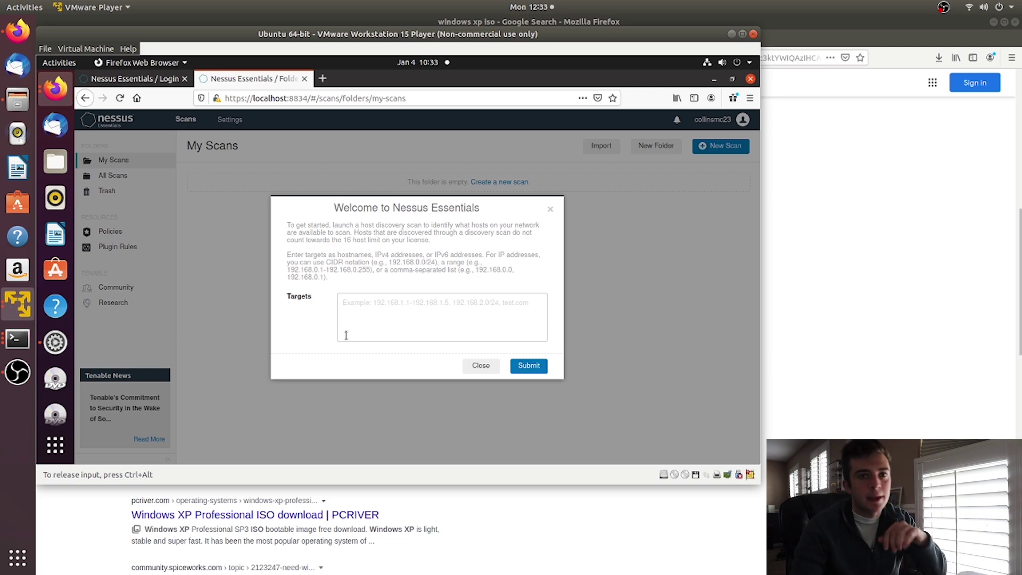
click(100, 92)
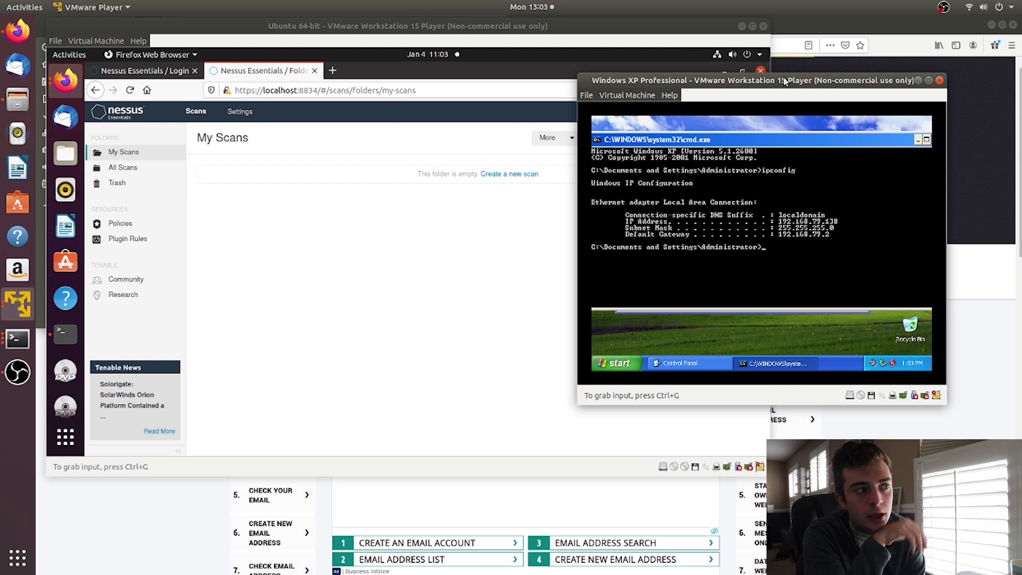
- Switch between the Ubuntu and Windows XP virtual machines to check the XP machine's IP address, ending on Nessus
click(330, 33)
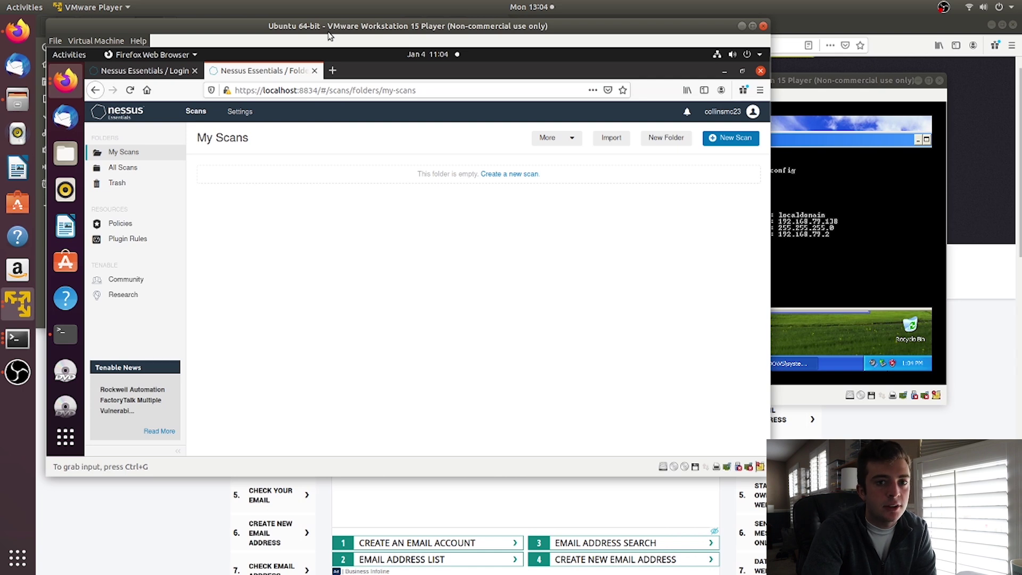
click(822, 83)
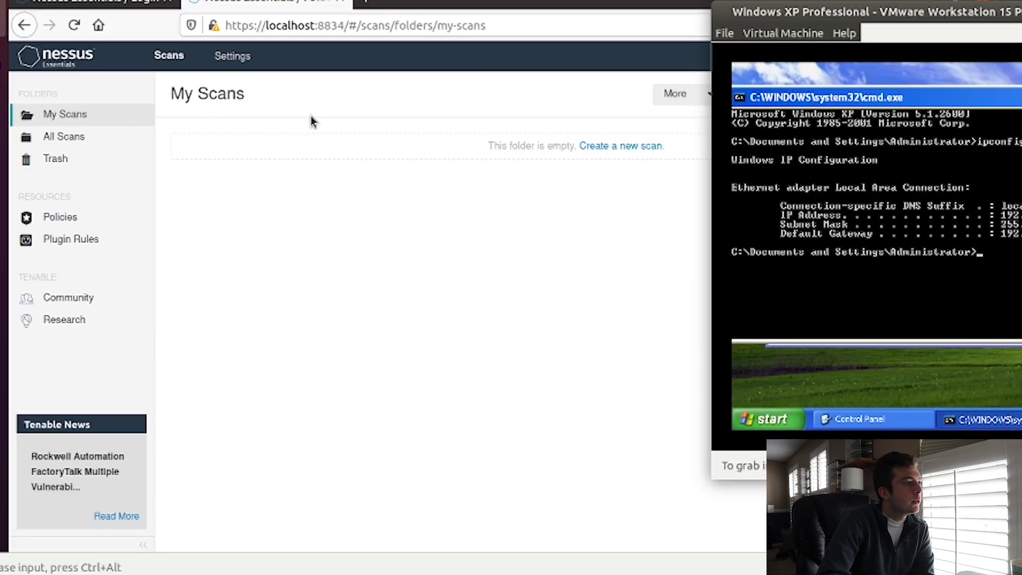
click(532, 4)
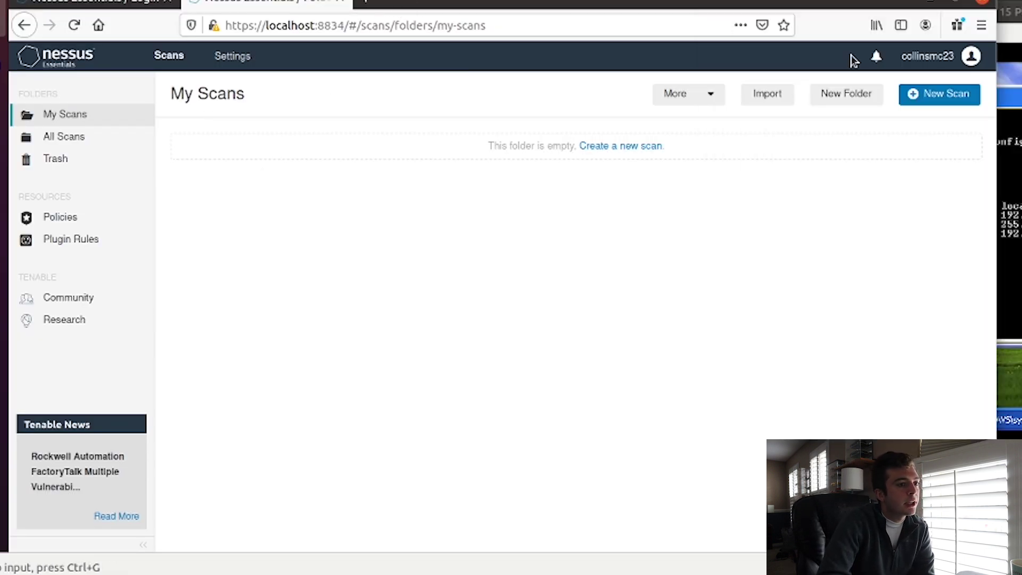
- Create a new scan from the Host Discovery template and name it Initial Scan
click(945, 98)
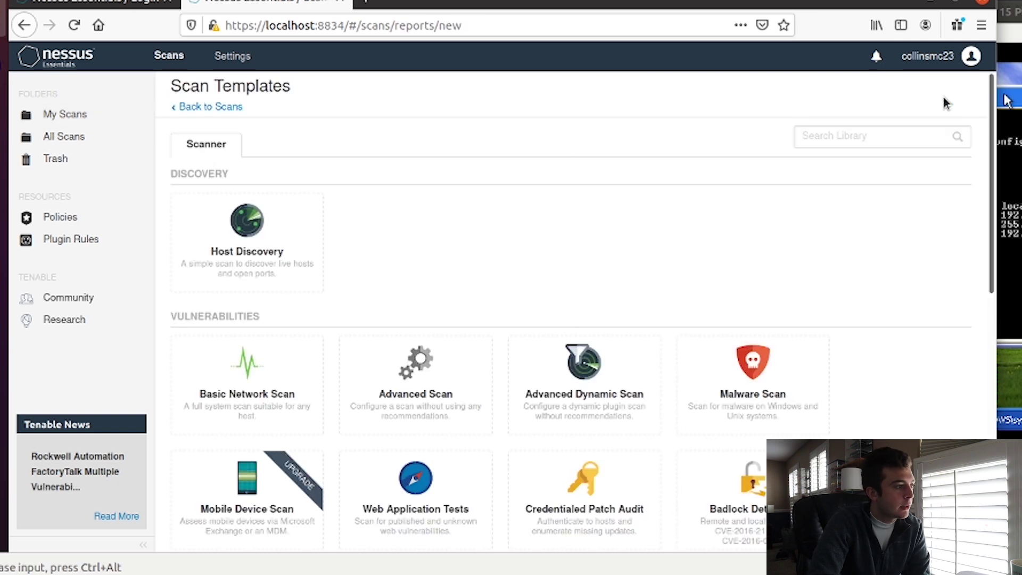
click(265, 249)
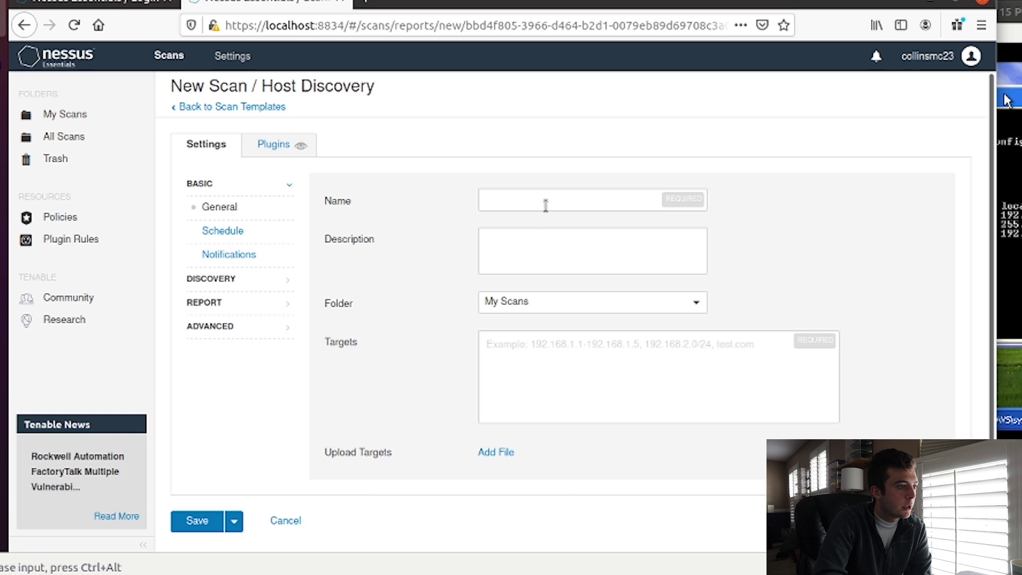
click(547, 198)
text(m)
key(BackSpace)
text(lnitial Scan)
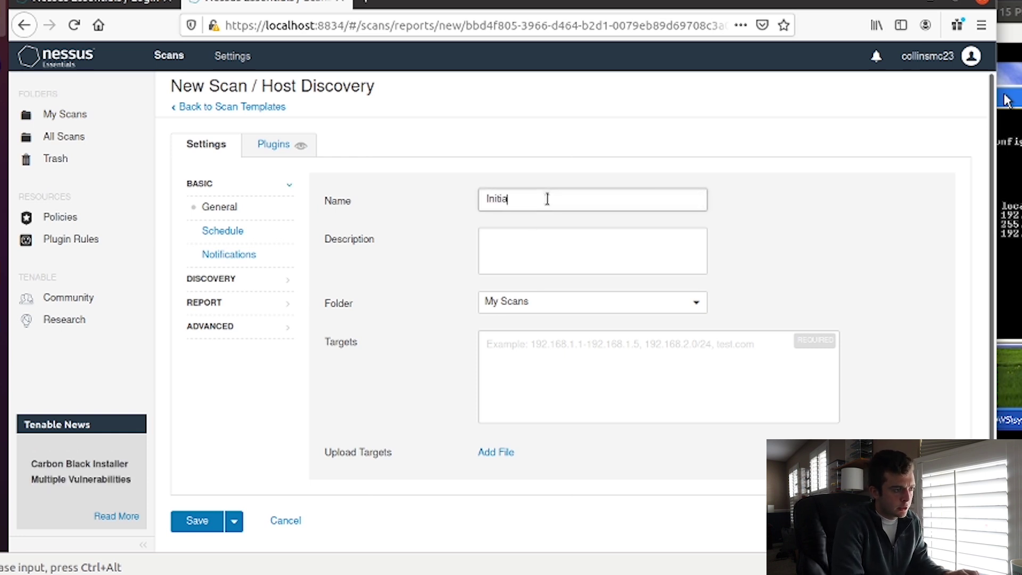
- Set the scan's target to 192.168.79.138, and save and launch the scan
click(613, 361)
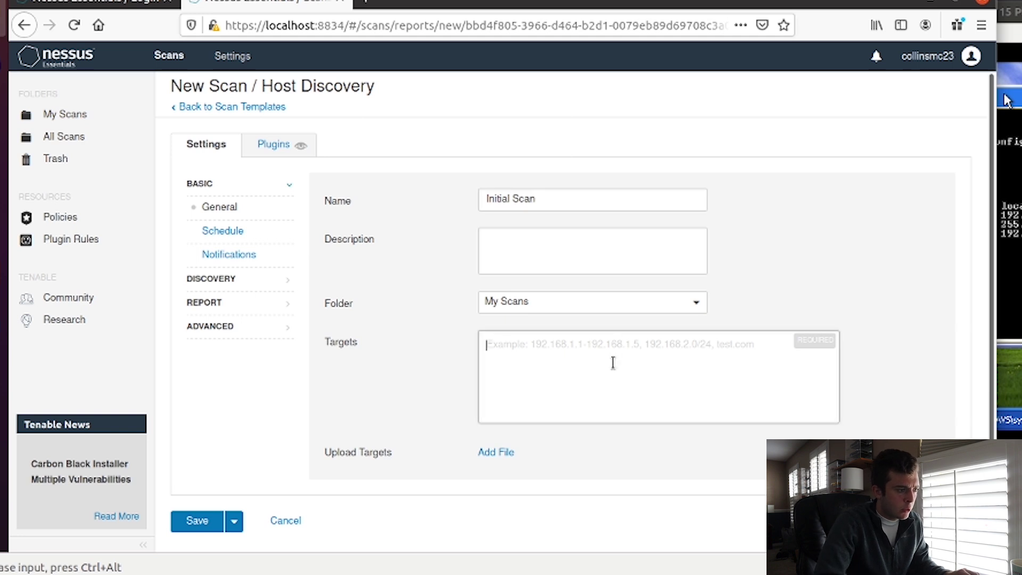
text(192)
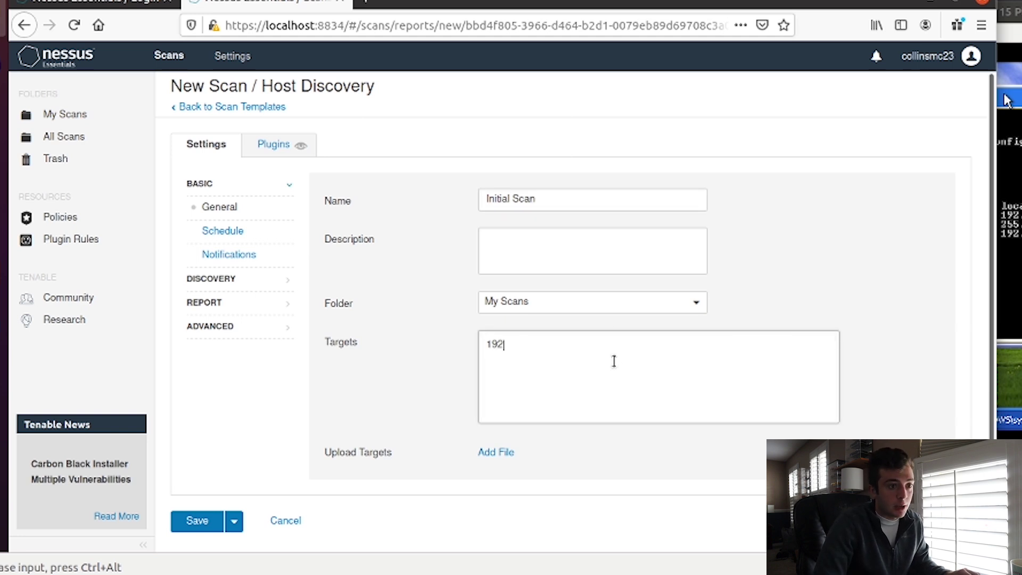
text(.13)
key(BackSpace)
text(138)
key(BackSpace)
key(BackSpace)
text(68.79.138)
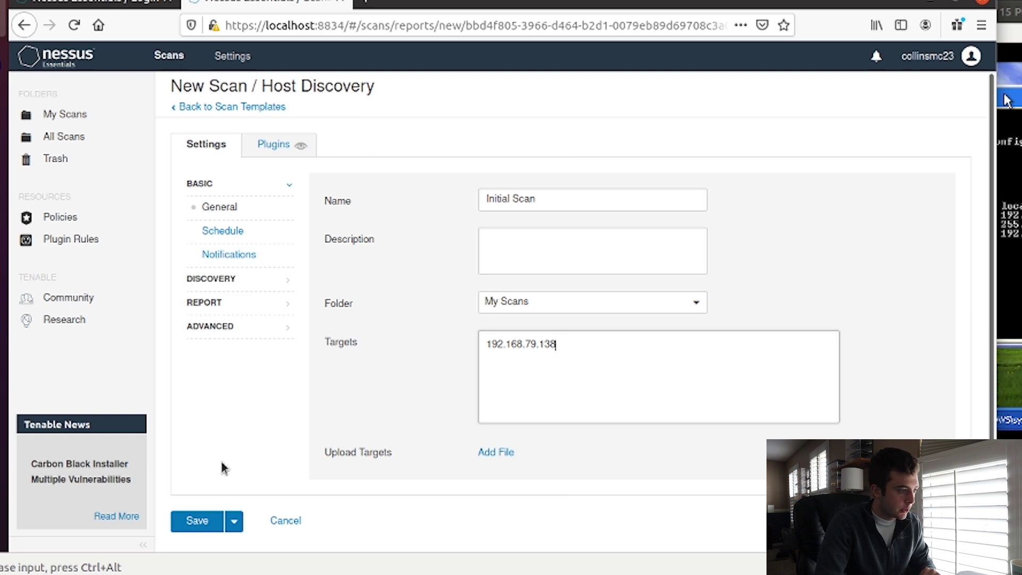
click(202, 520)
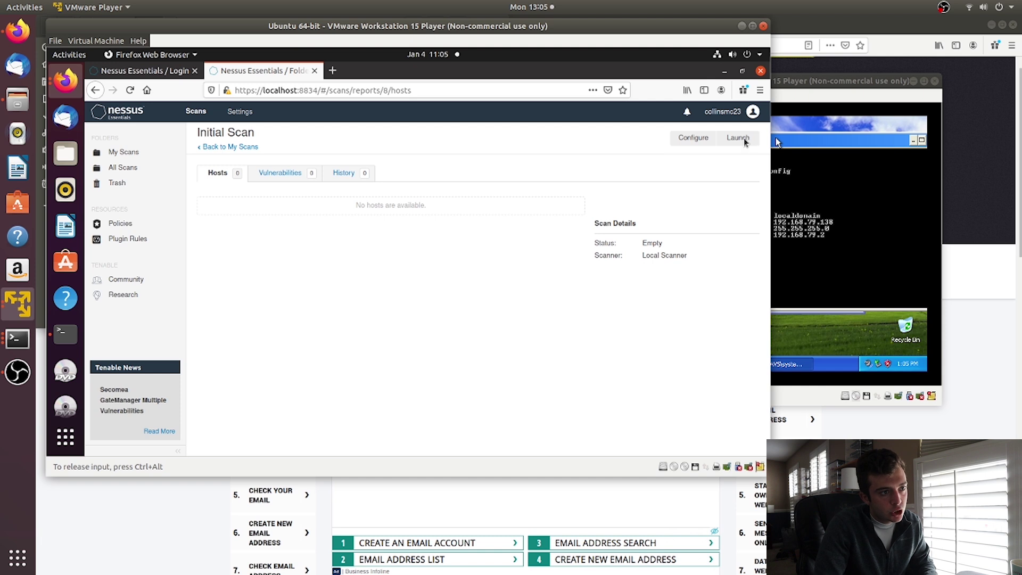
click(744, 138)
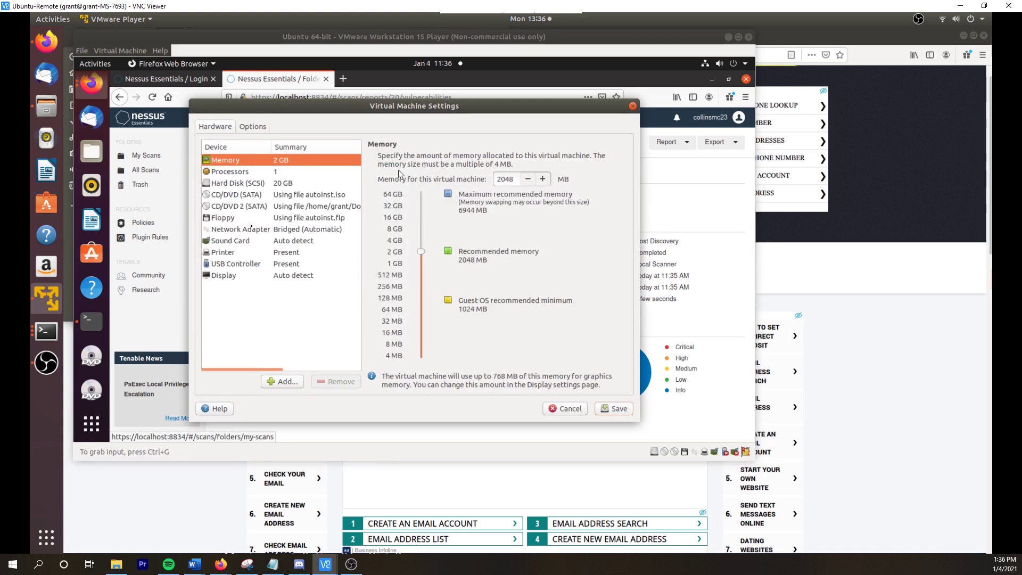
- Set the Ubuntu virtual machine's network adapter to the Host-only network connection
click(253, 229)
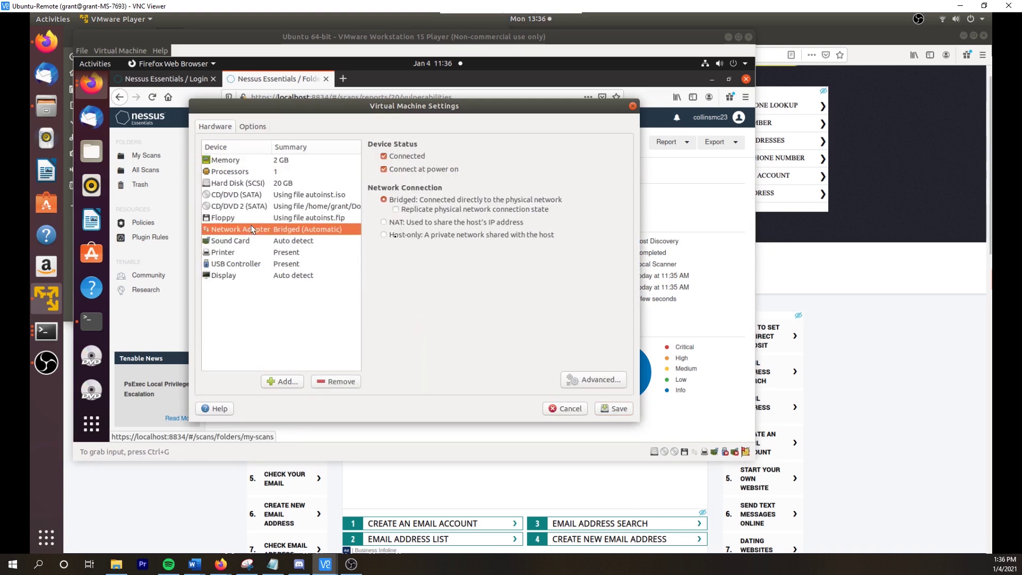
click(401, 234)
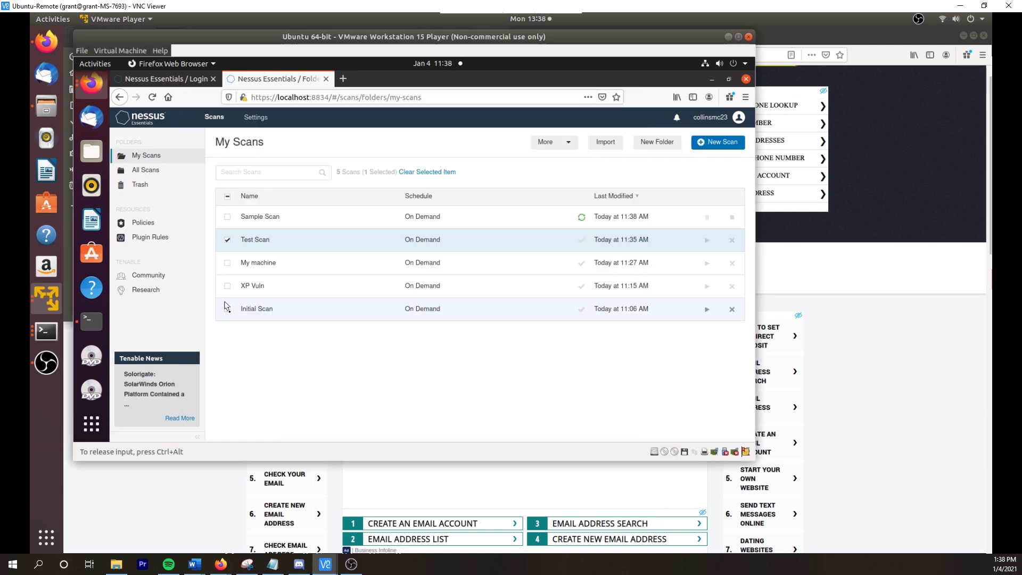
- Move Test Scan, My machine and Initial Scan from My Scans to the trash
click(227, 309)
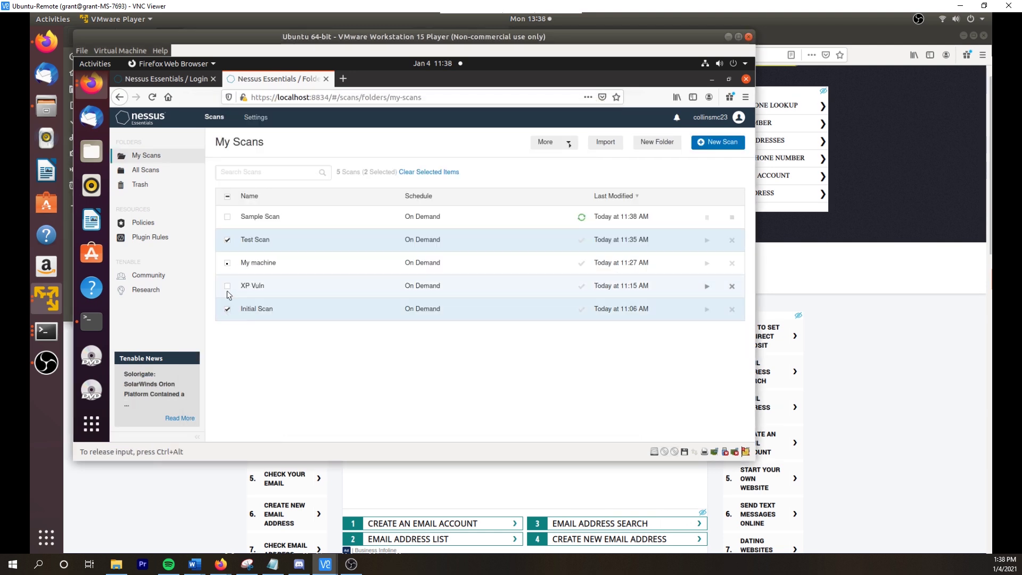
click(227, 263)
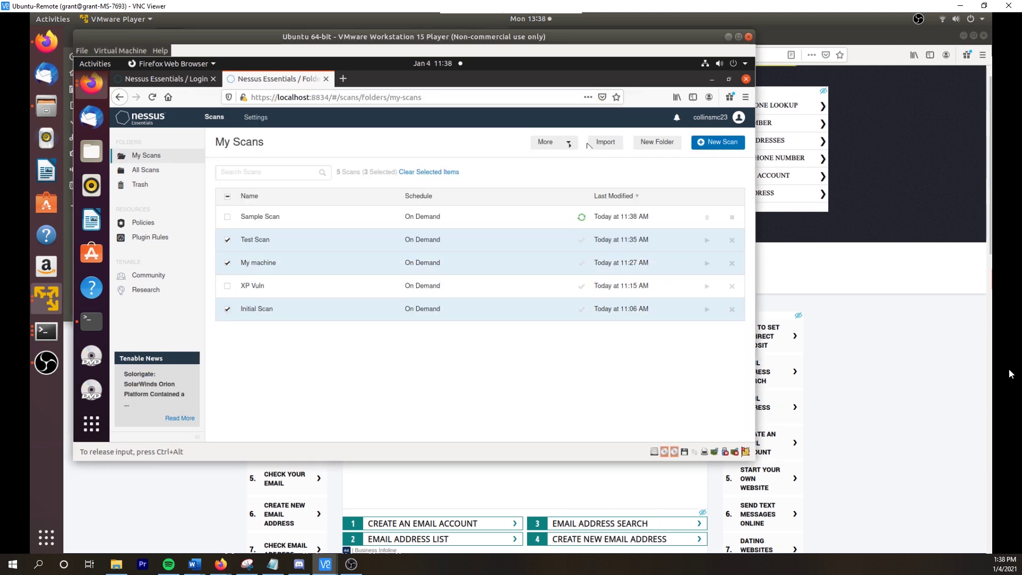
click(732, 241)
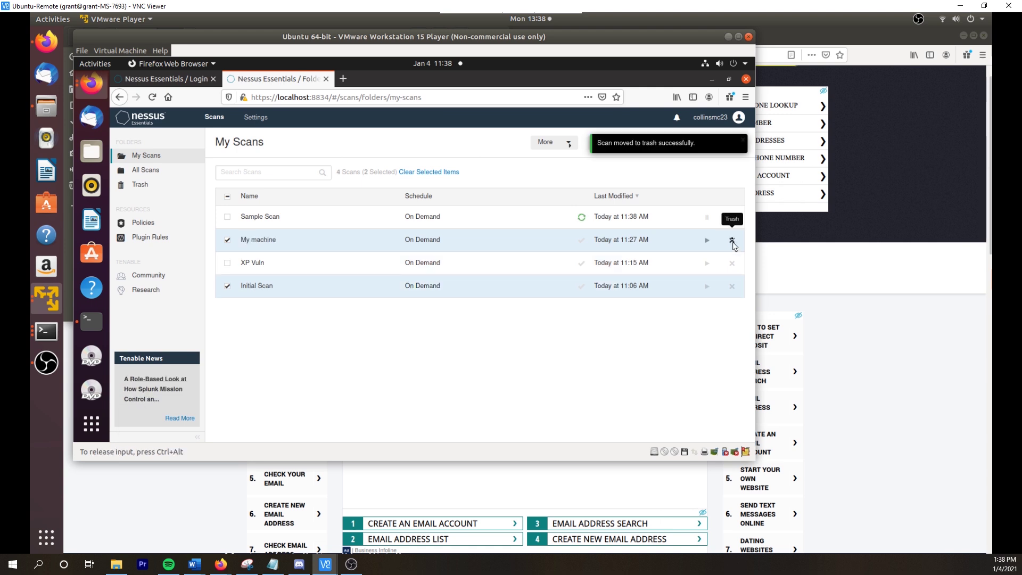
click(732, 241)
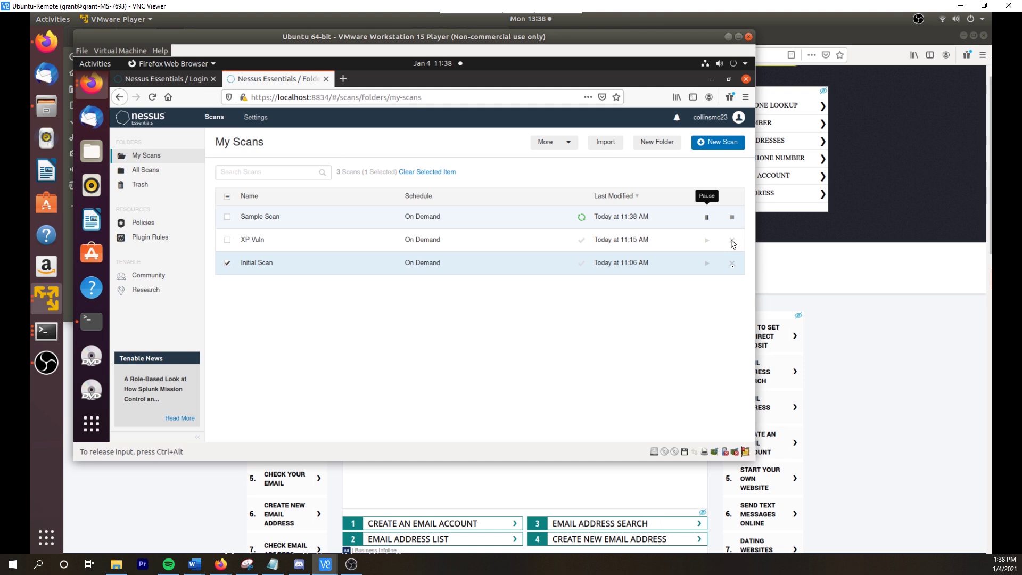
click(732, 263)
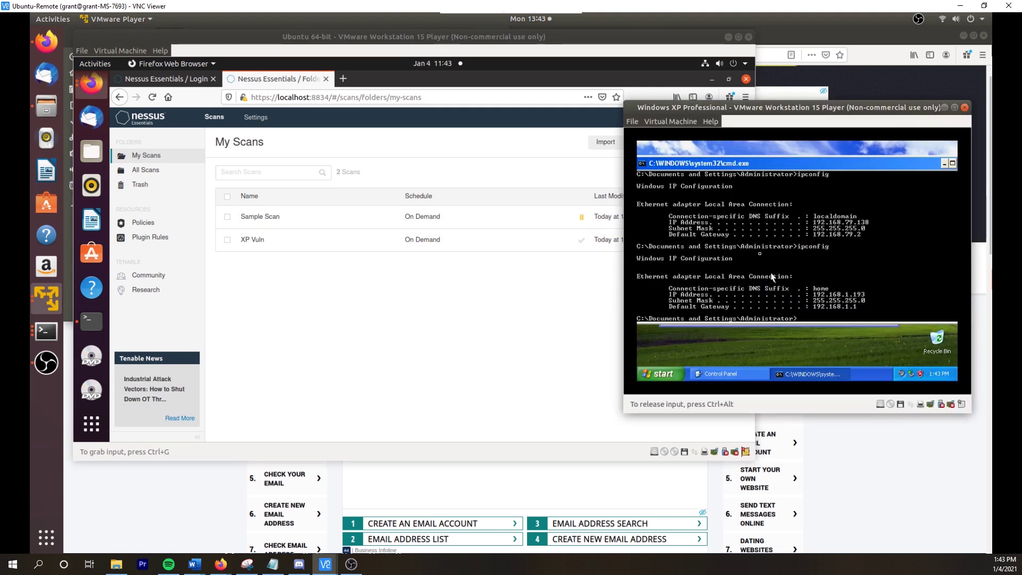
- Check the Windows XP machine's IP configuration with ipconfig, and bring up the terminal in the Ubuntu virtual machine
text(ipconfig)
key(Return)
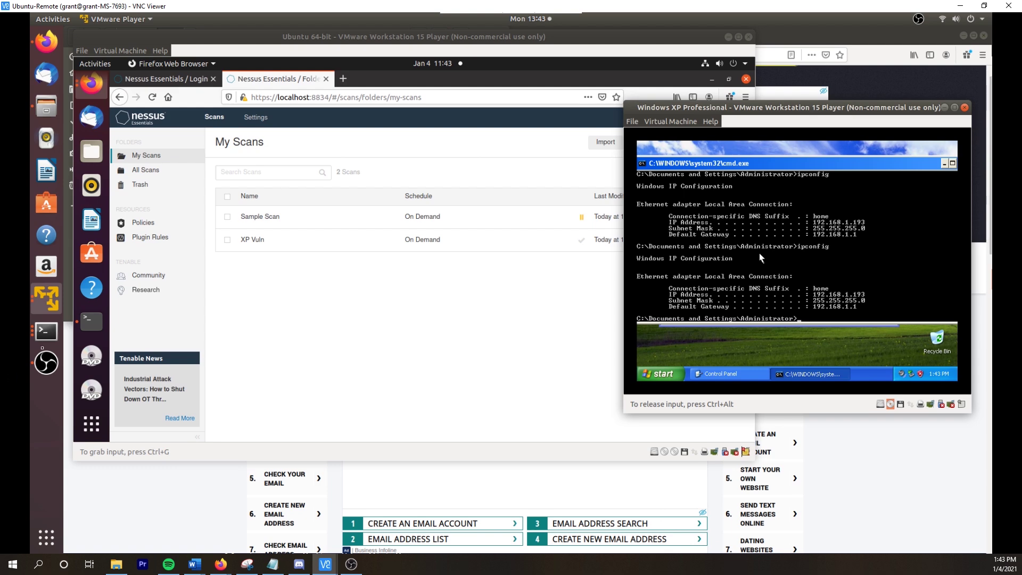
click(103, 321)
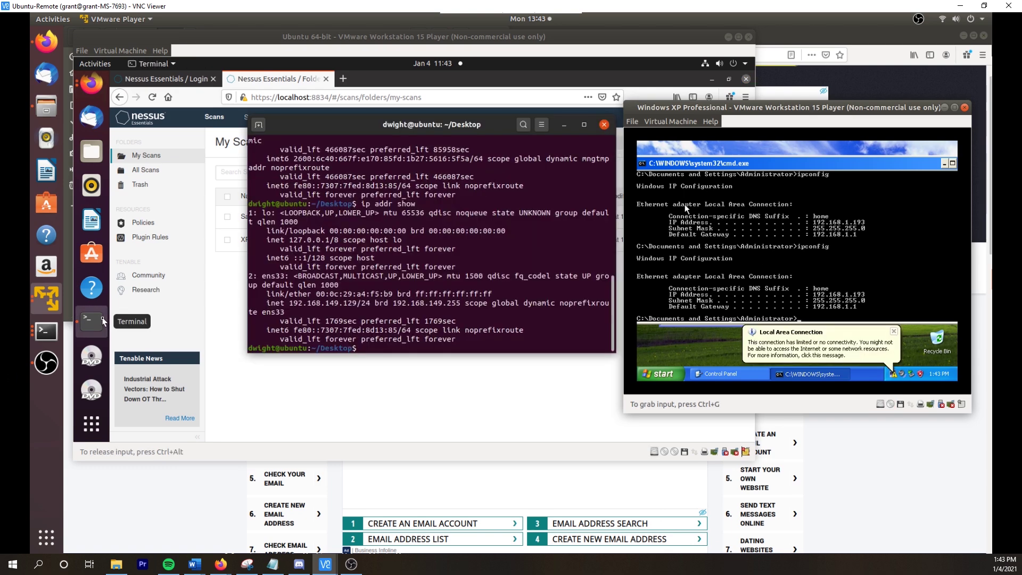
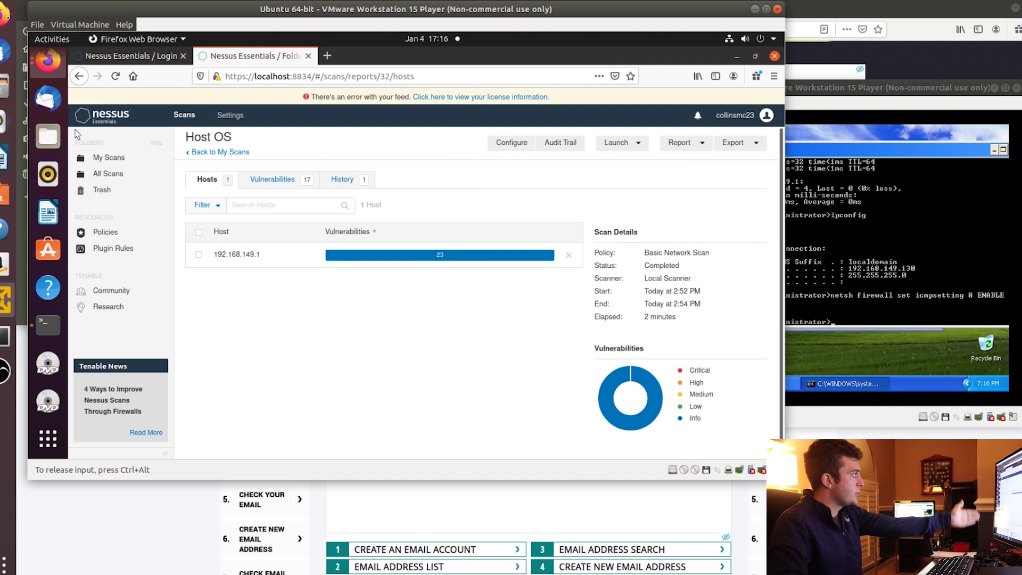
- Review the vulnerability lists of the Host OS scan and of Sample Scan
click(266, 179)
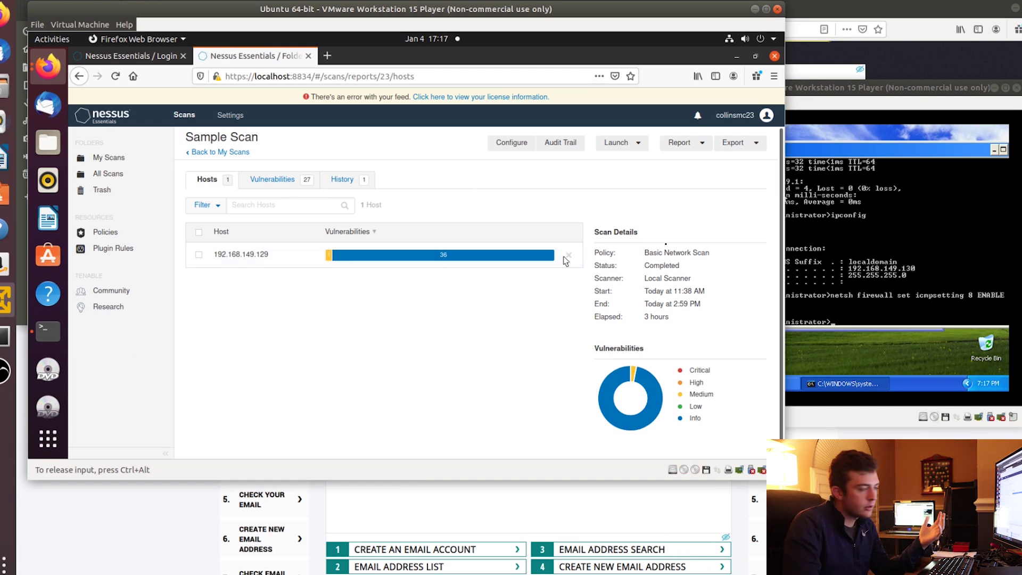
click(273, 179)
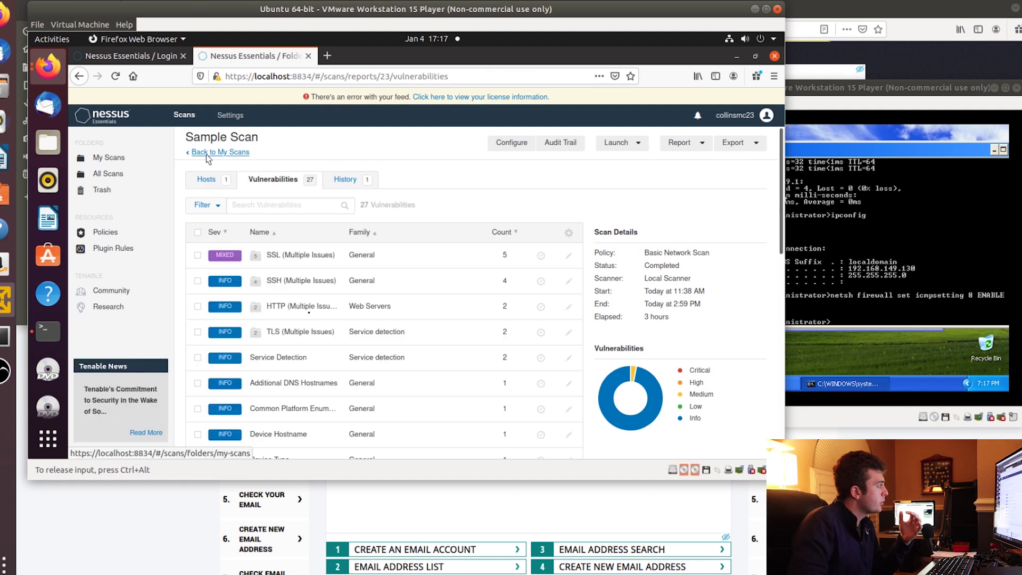
- Read the SSL Certificate Cannot Be Trusted details in Sample Scan's SSL (Multiple Issues) group, and return to the scan's vulnerability list
click(282, 257)
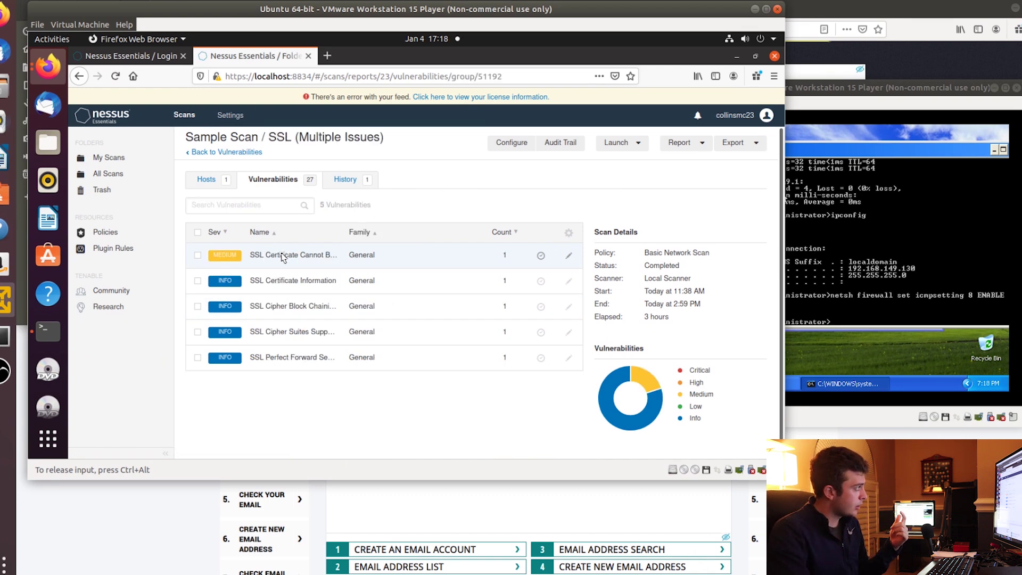
click(282, 257)
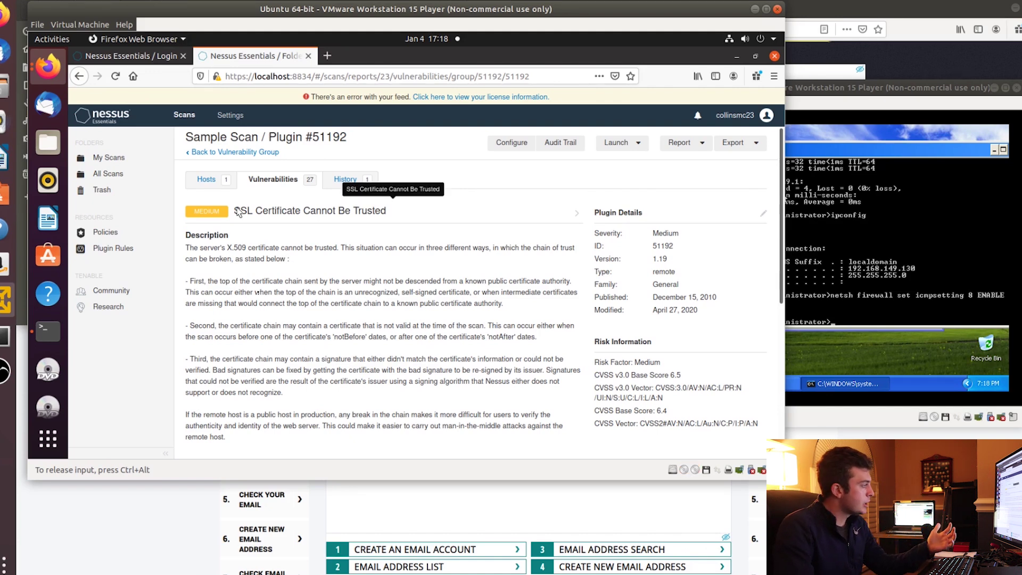
scroll(269, 332, down, 2)
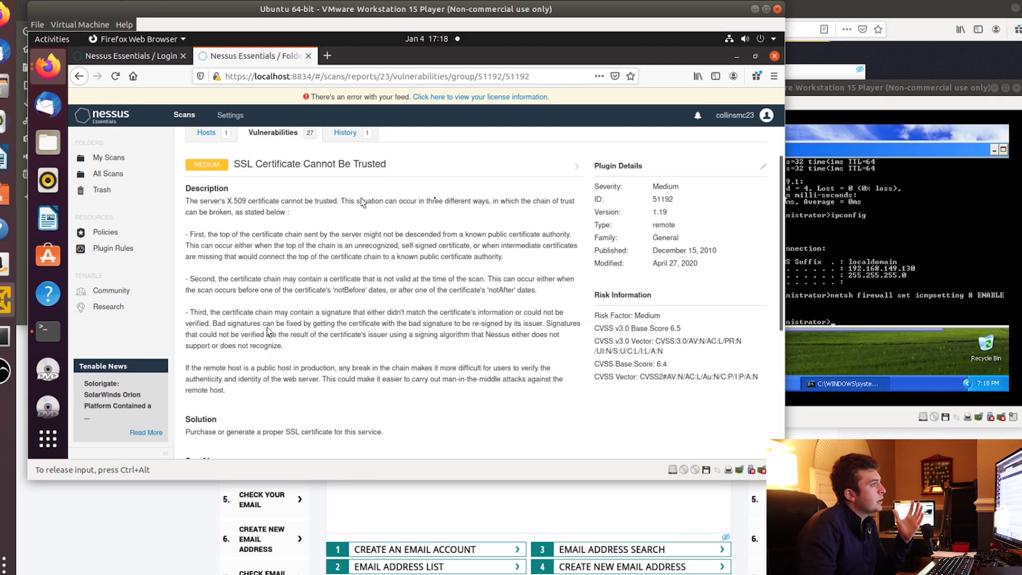
scroll(268, 333, up, 2)
click(199, 153)
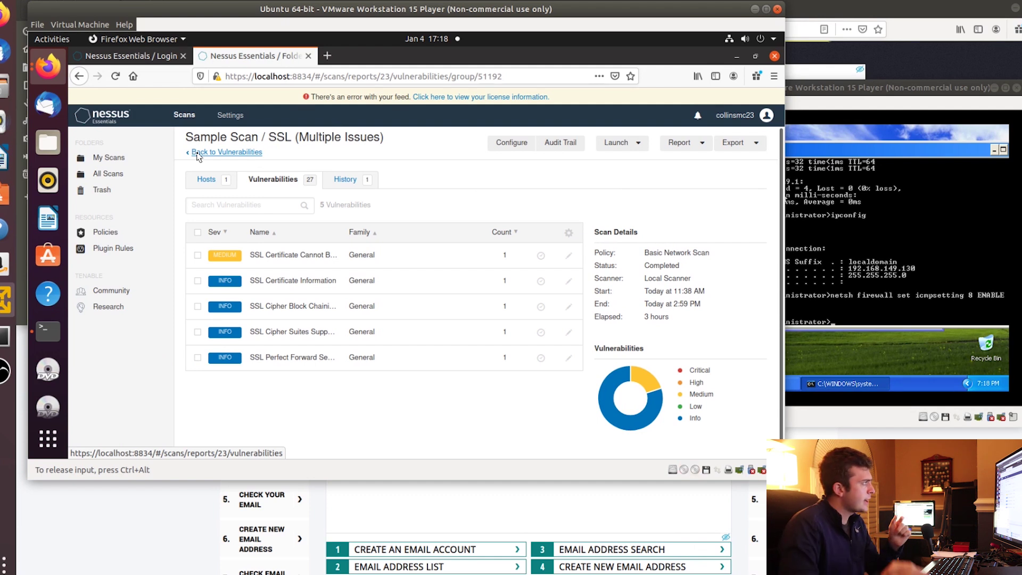
click(198, 153)
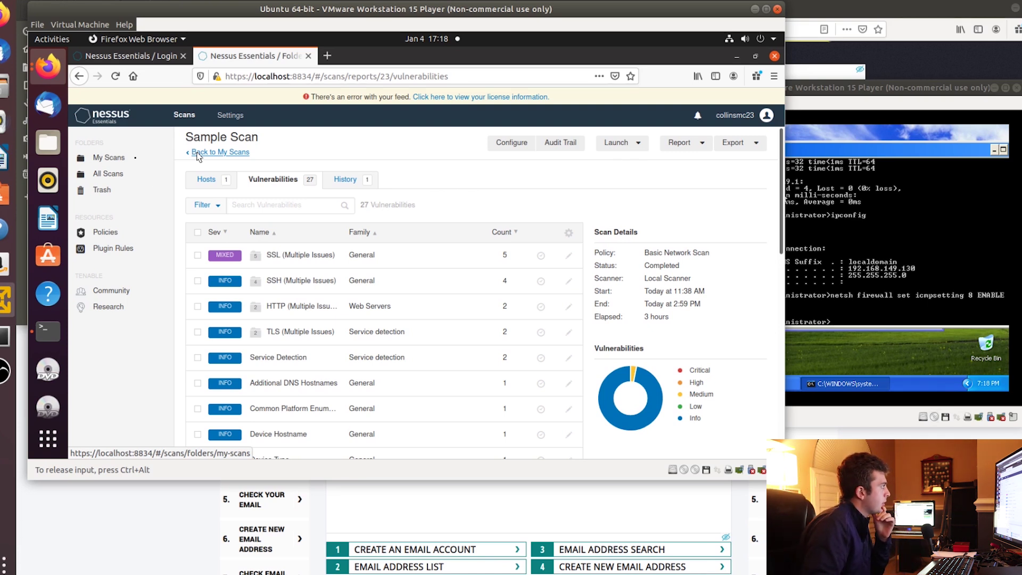
- Open the XP OS Identification scan from My Scans and view its vulnerabilities
click(116, 158)
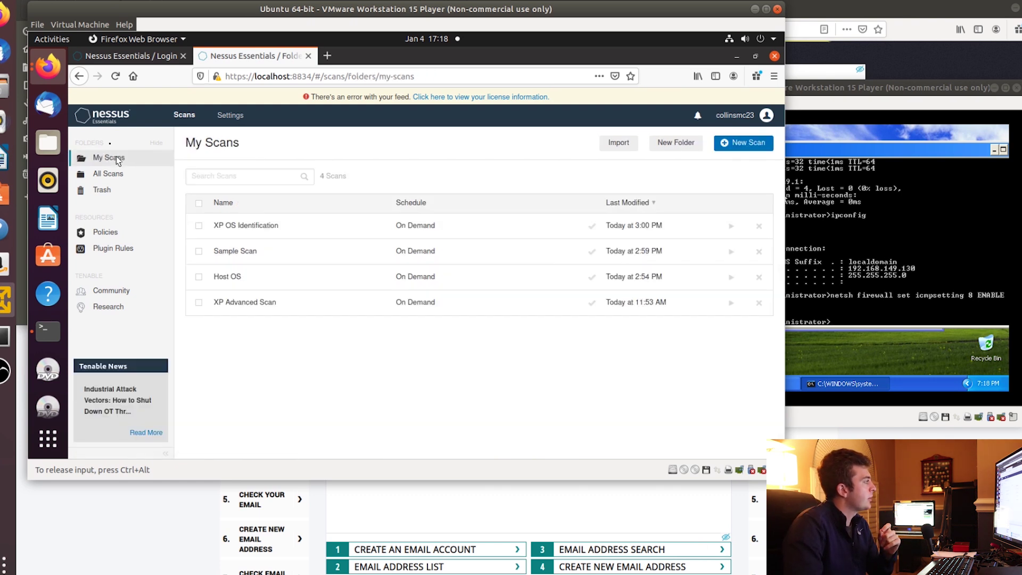
click(232, 226)
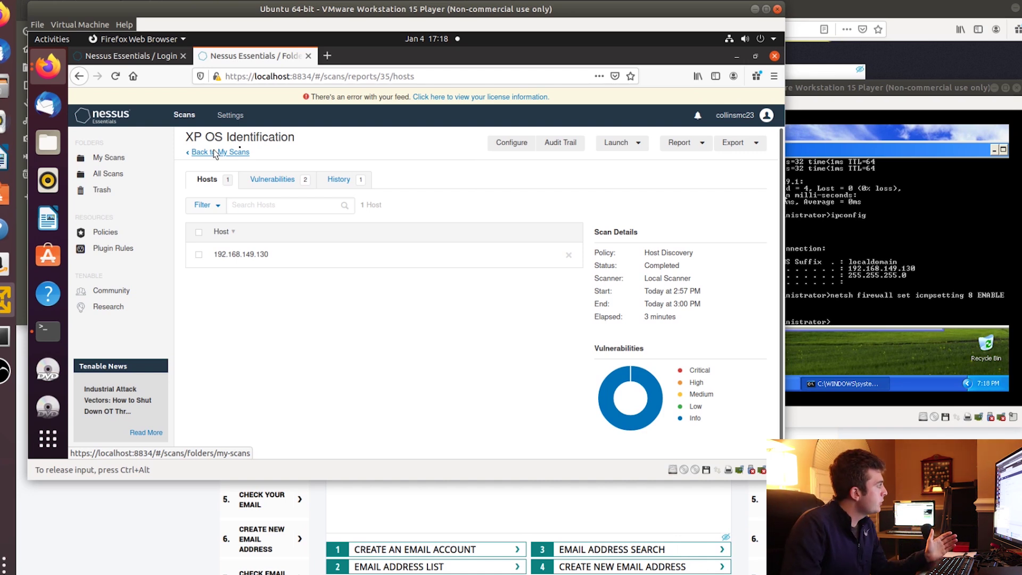
click(274, 176)
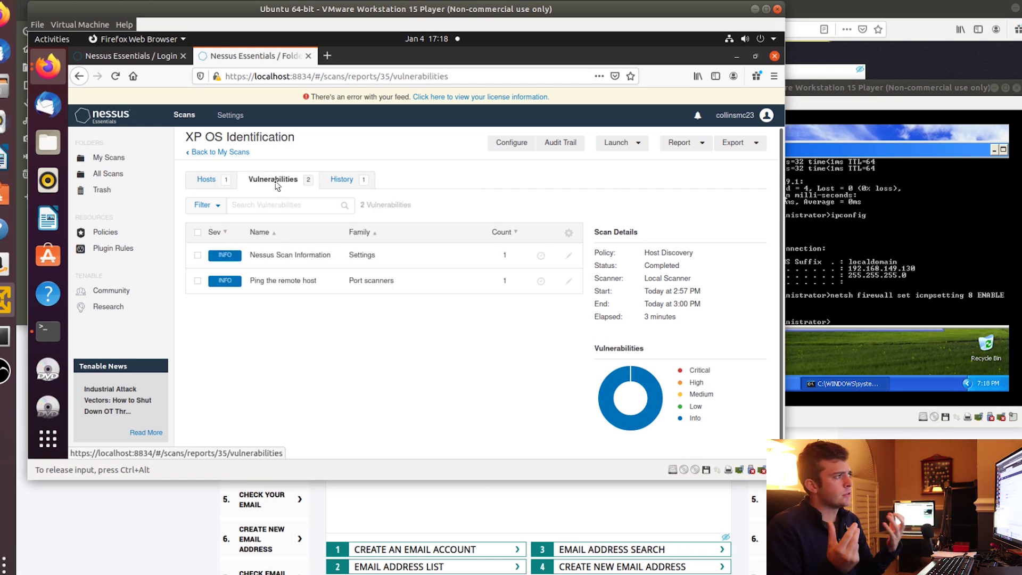
- Return to My Scans, open XP Advanced Scan and view its vulnerabilities
click(221, 152)
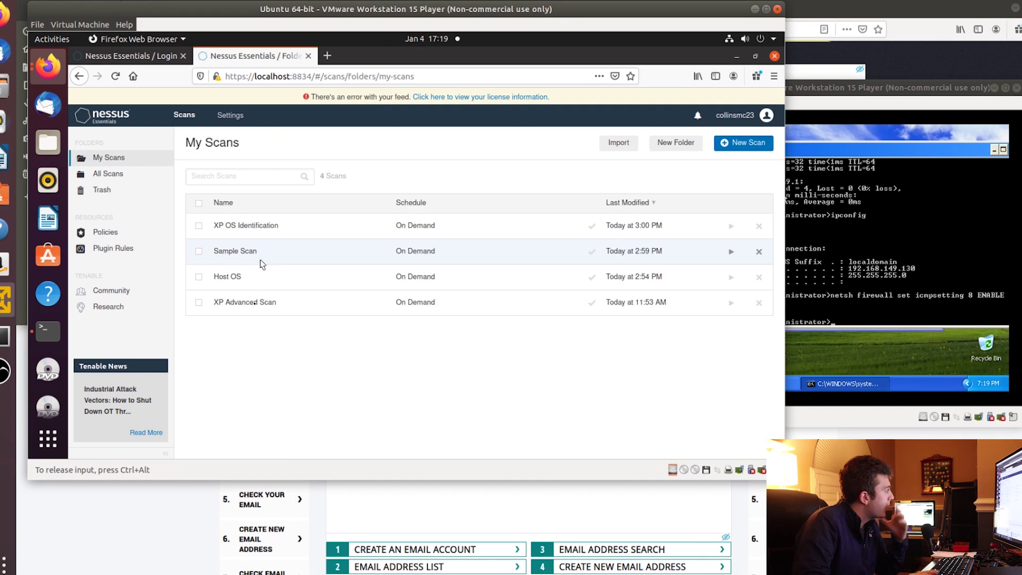
click(256, 305)
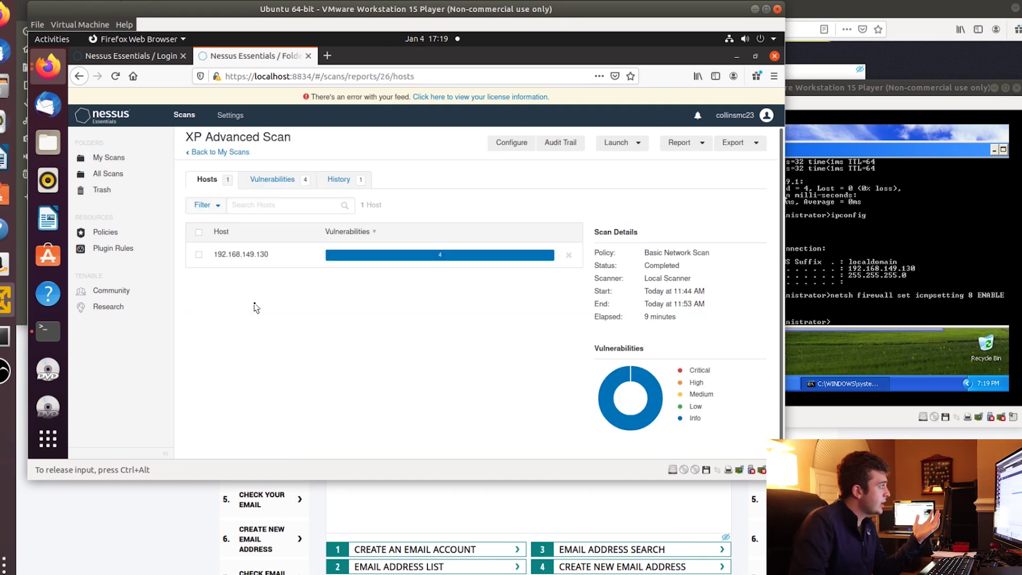
click(257, 188)
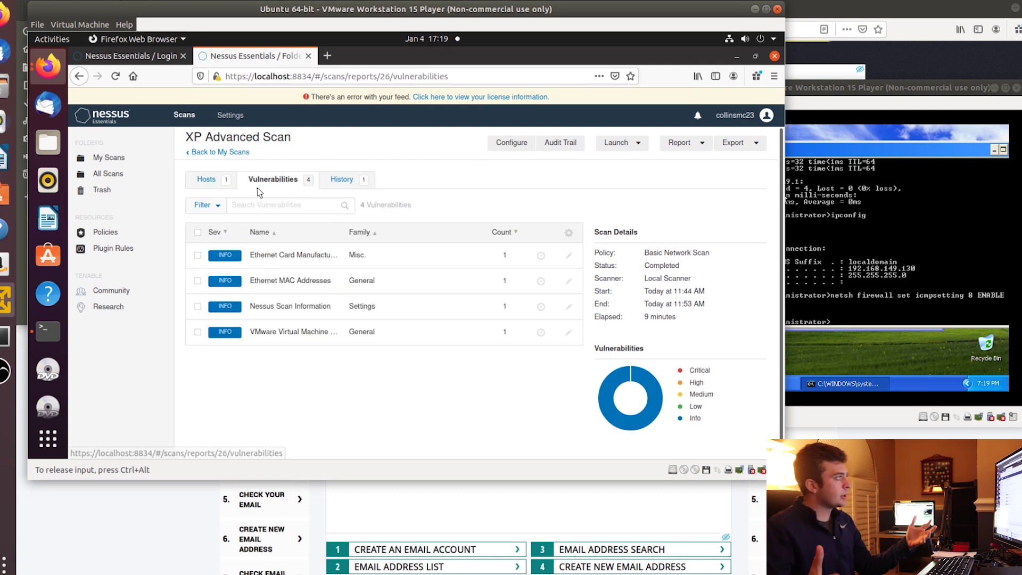